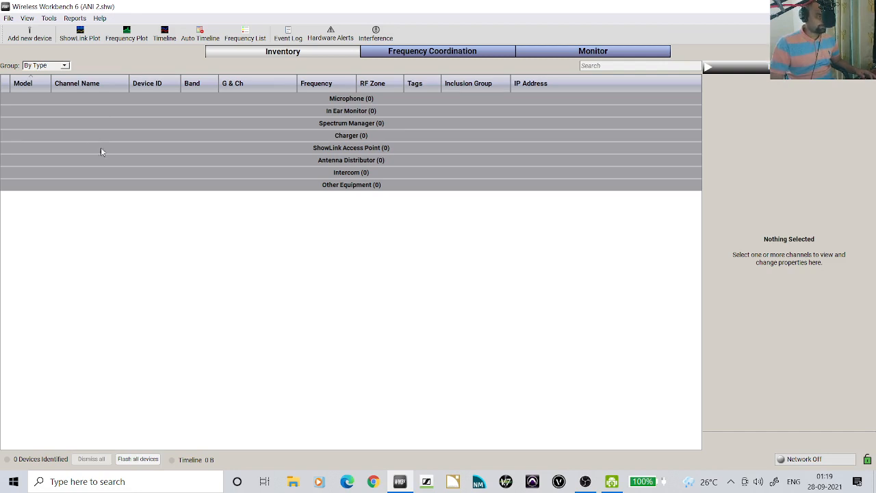
# Step: Add three Shure AD4D-A receivers in band G57 to the inventory
pyautogui.click(31, 37)
pyautogui.click(281, 166)
pyautogui.click(441, 165)
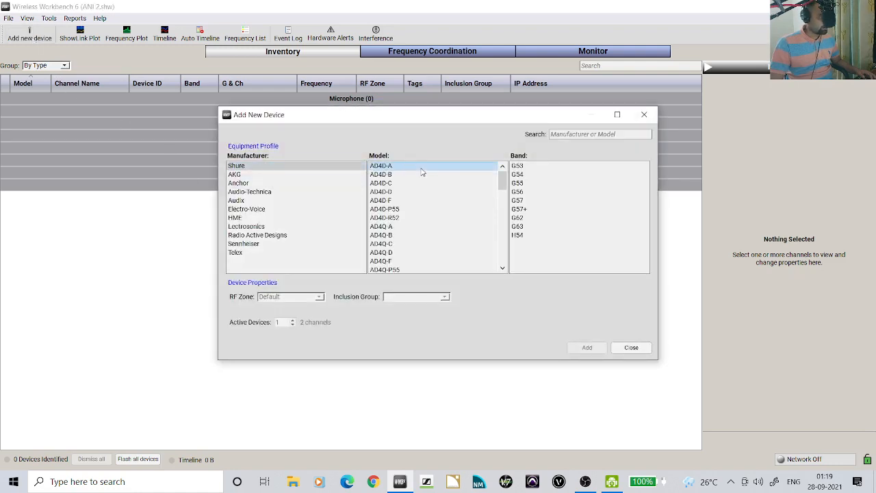
pyautogui.click(546, 201)
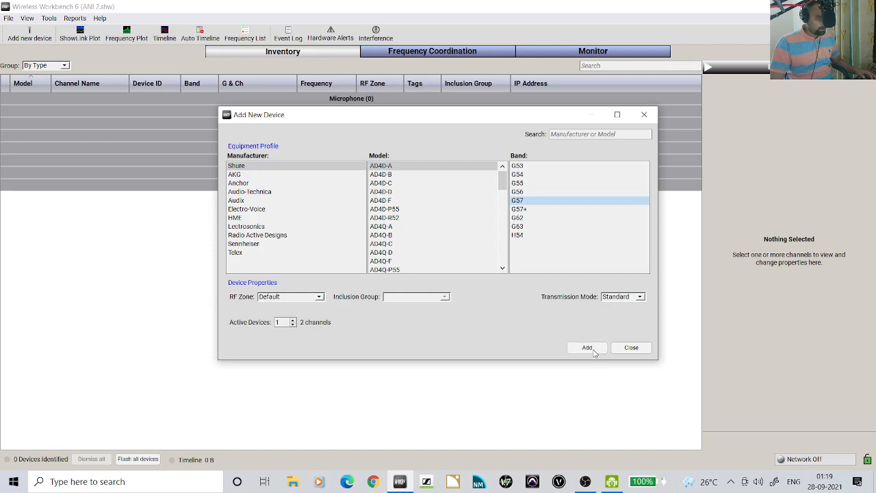
pyautogui.click(587, 347)
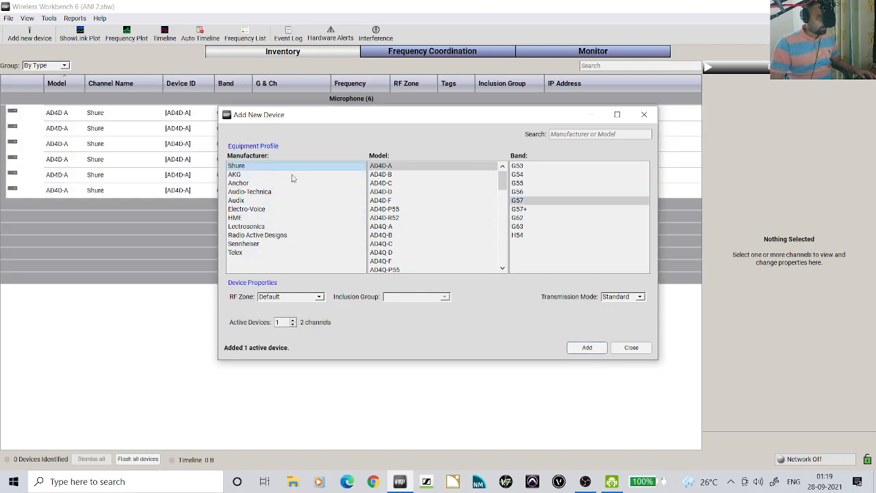
# Step: Add five Shure SLX devices in band L4E to the inventory and finish adding devices
pyautogui.scroll(-3, 405, 202)
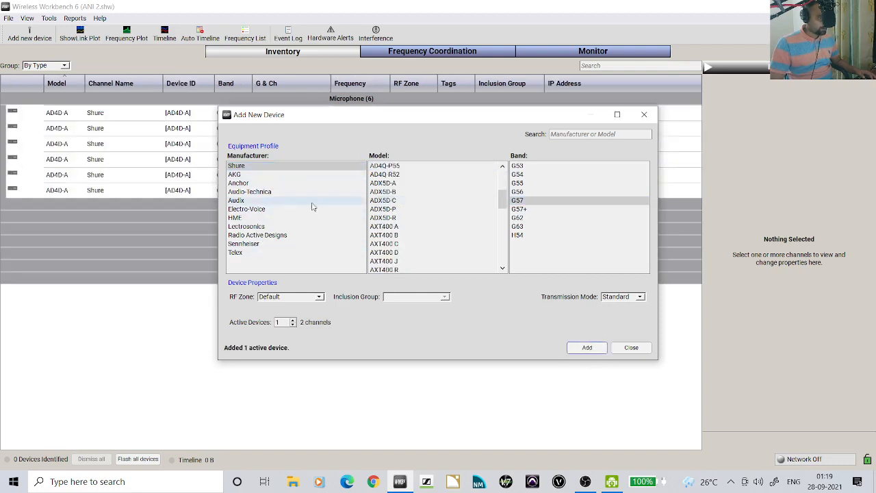
pyautogui.scroll(-5, 411, 225)
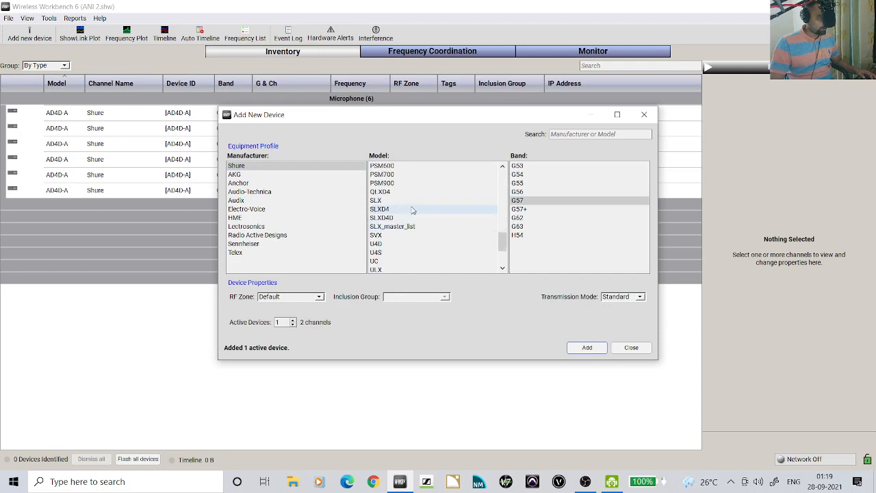
pyautogui.click(413, 200)
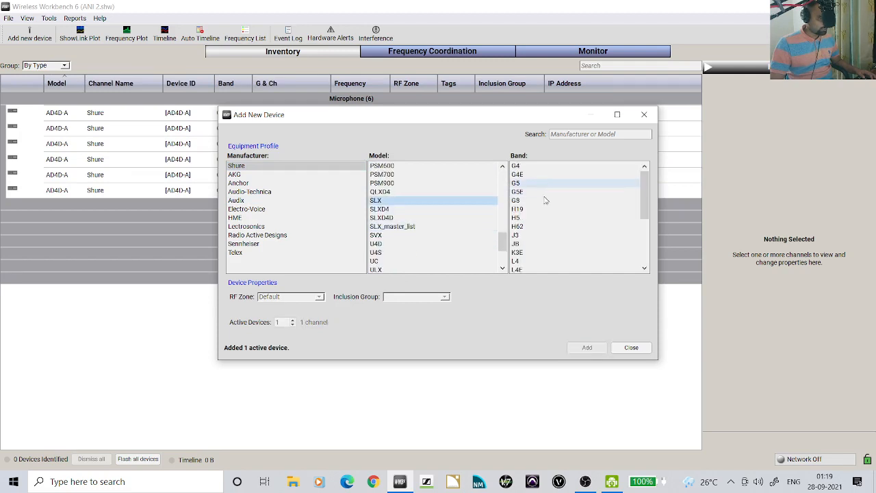
pyautogui.scroll(-4, 545, 200)
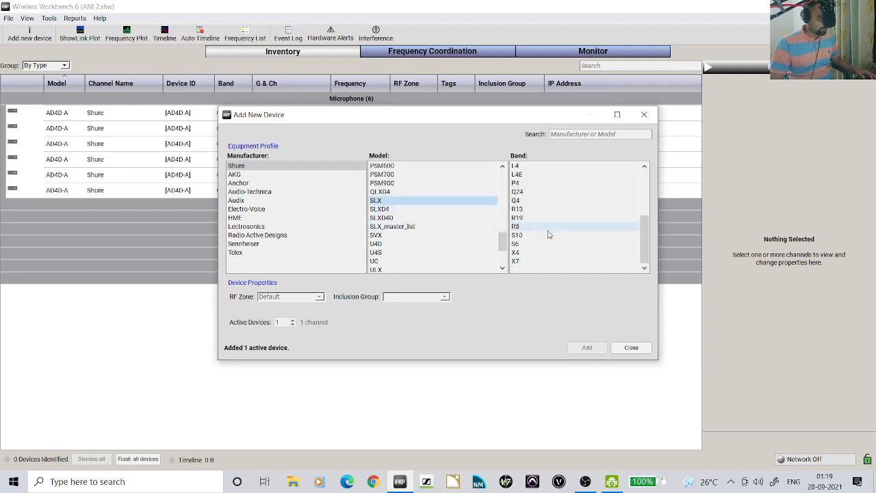
pyautogui.click(551, 173)
pyautogui.click(587, 348)
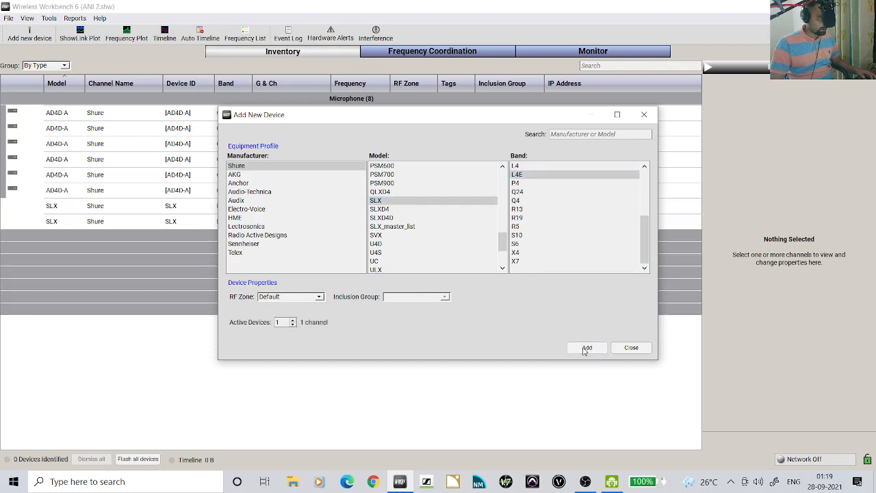
pyautogui.click(587, 348)
pyautogui.click(587, 348)
pyautogui.click(586, 348)
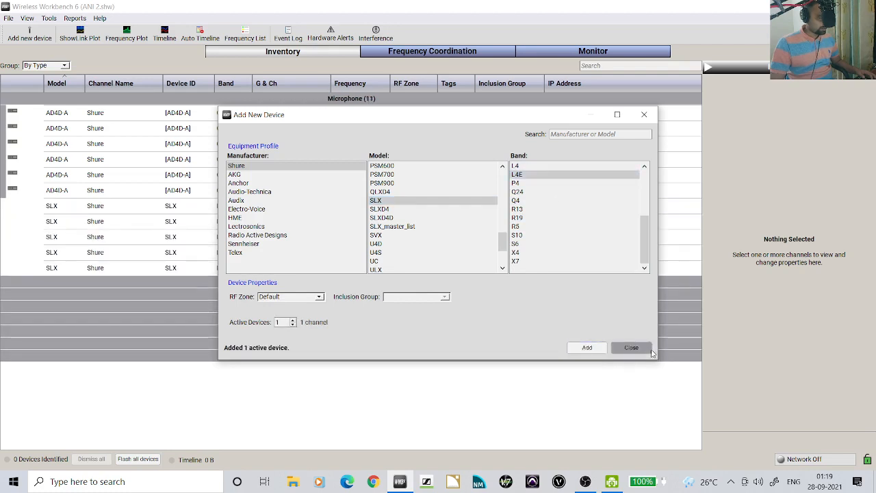
pyautogui.click(631, 348)
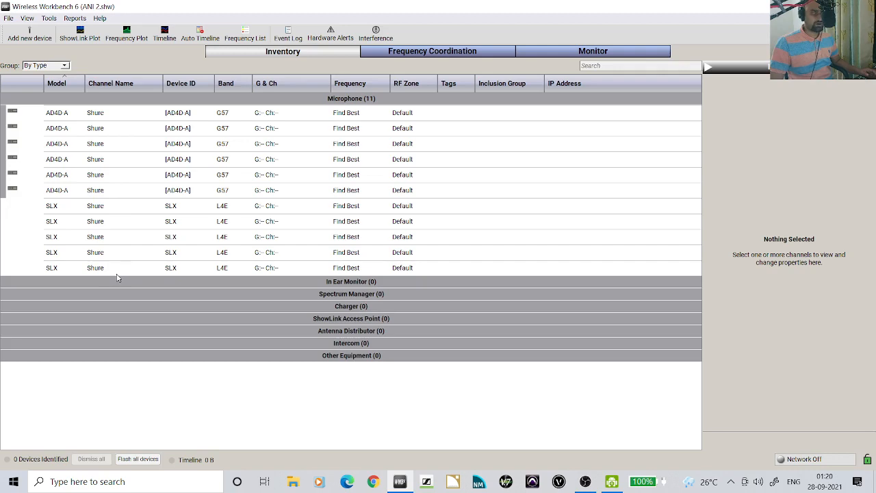
# Step: Open the Coordination Order settings in the application preferences
pyautogui.click(49, 18)
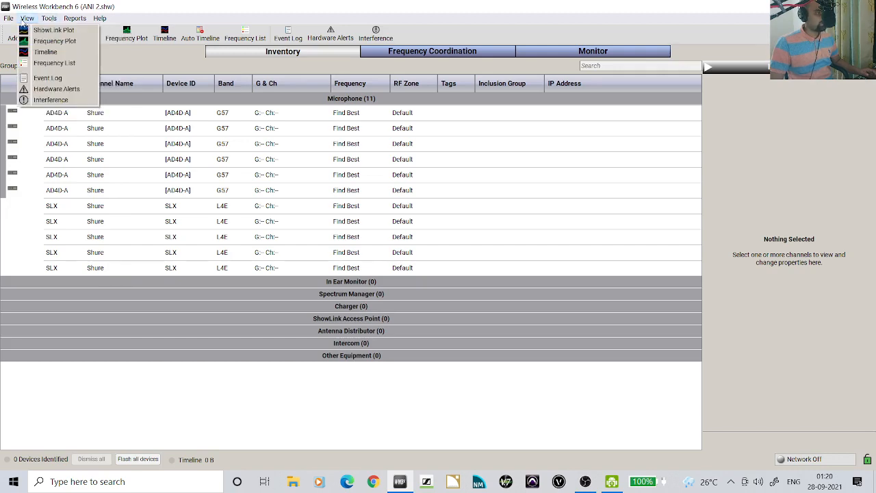
pyautogui.click(53, 98)
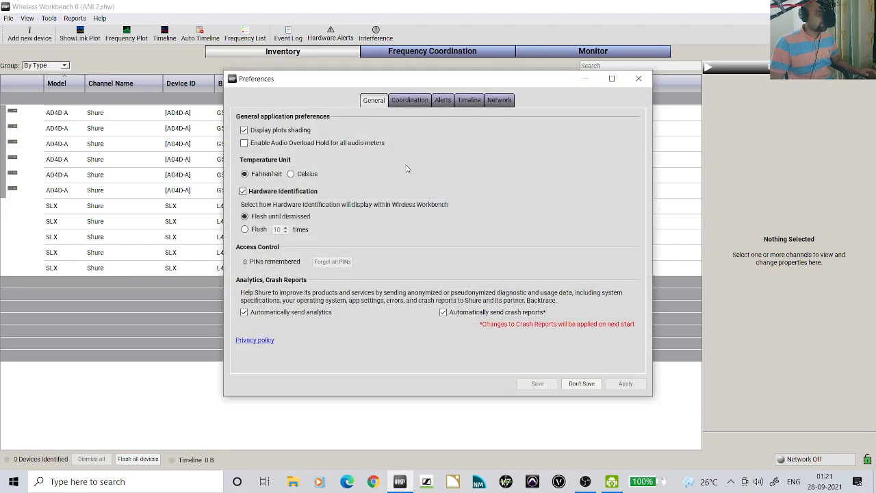
pyautogui.click(411, 100)
pyautogui.click(421, 119)
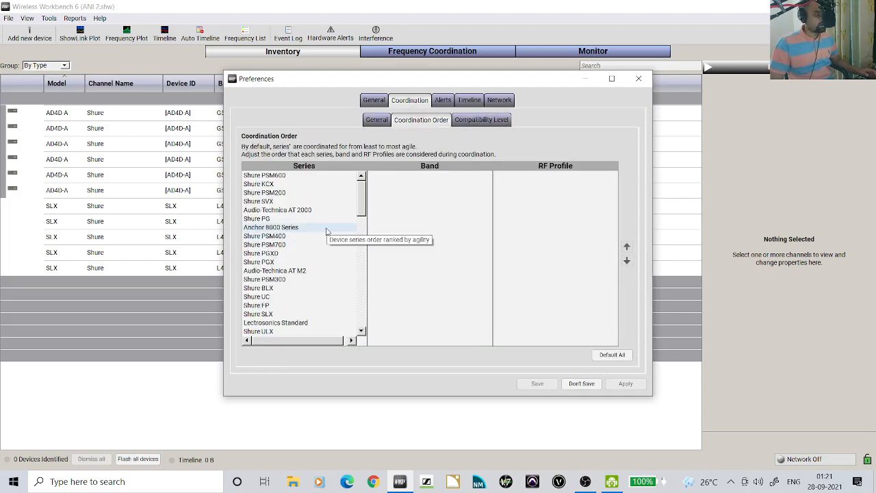
# Step: Examine the full list of device series to see how they are ranked by agility for coordination
pyautogui.scroll(-5, 327, 231)
pyautogui.scroll(6, 327, 231)
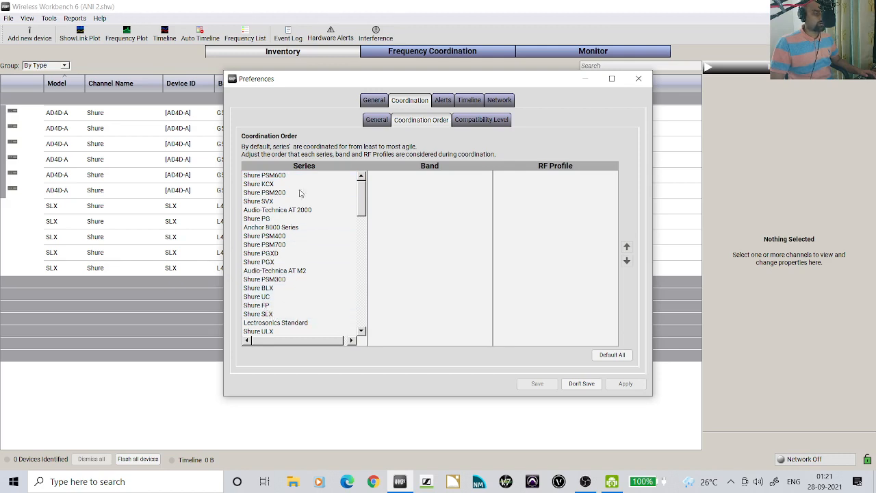
pyautogui.scroll(-6, 310, 238)
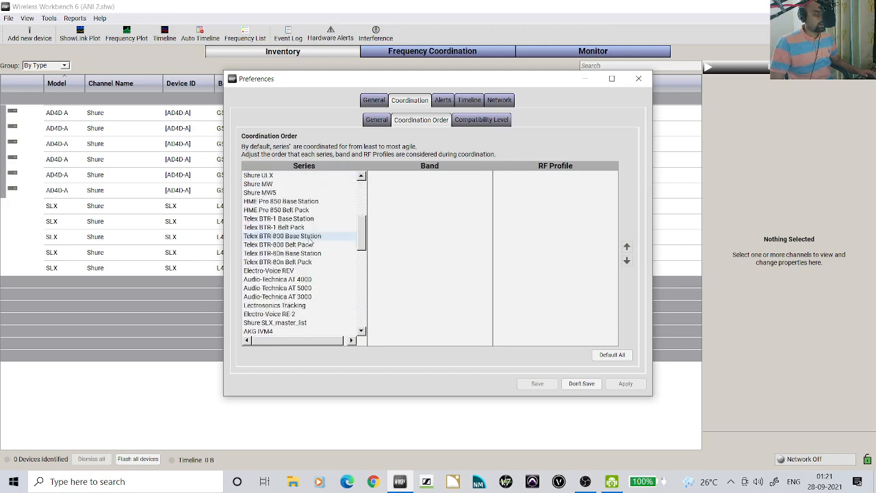
pyautogui.scroll(-3, 309, 239)
pyautogui.scroll(-10, 309, 241)
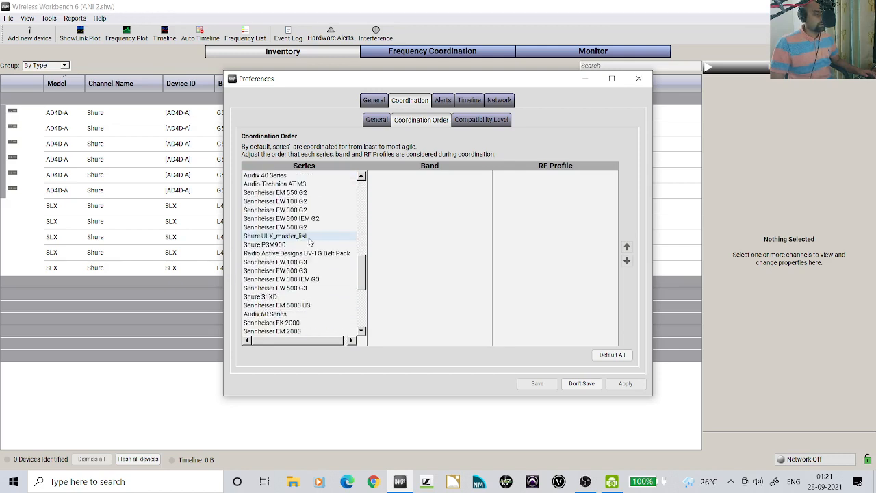
pyautogui.scroll(15, 309, 242)
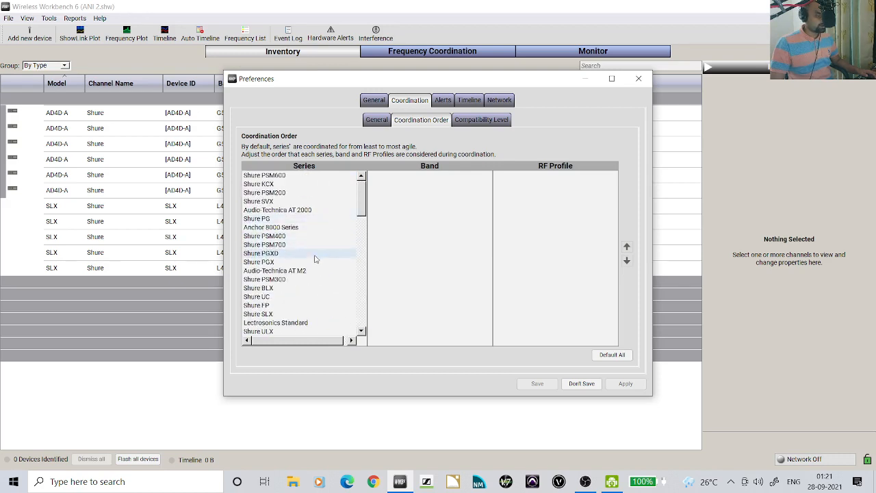
pyautogui.scroll(-3, 309, 333)
pyautogui.scroll(-2, 309, 332)
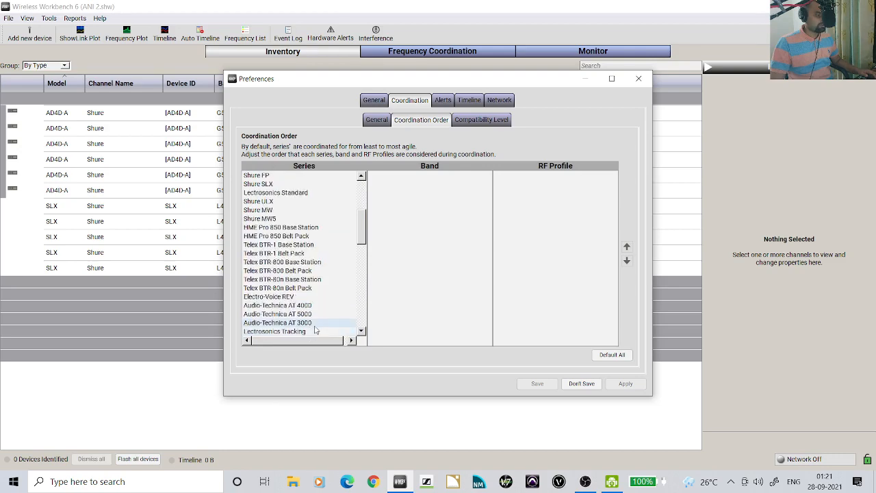
pyautogui.scroll(-6, 337, 292)
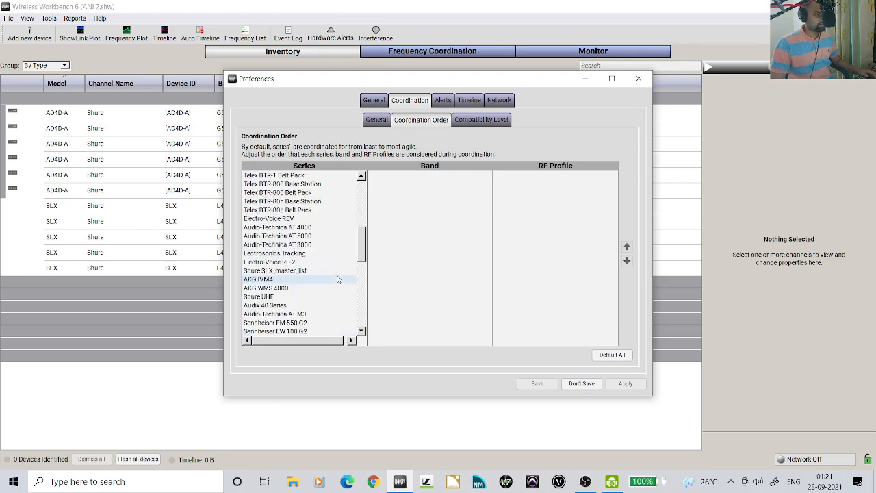
pyautogui.scroll(10, 336, 279)
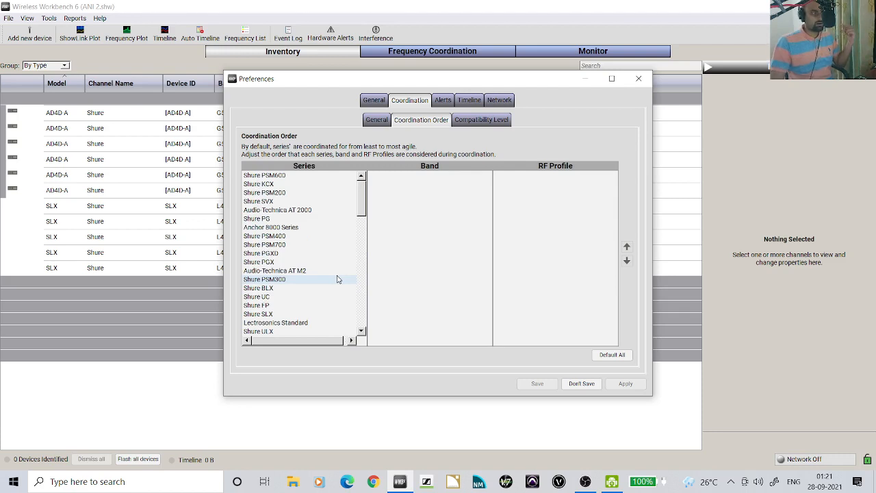
pyautogui.scroll(-3, 310, 281)
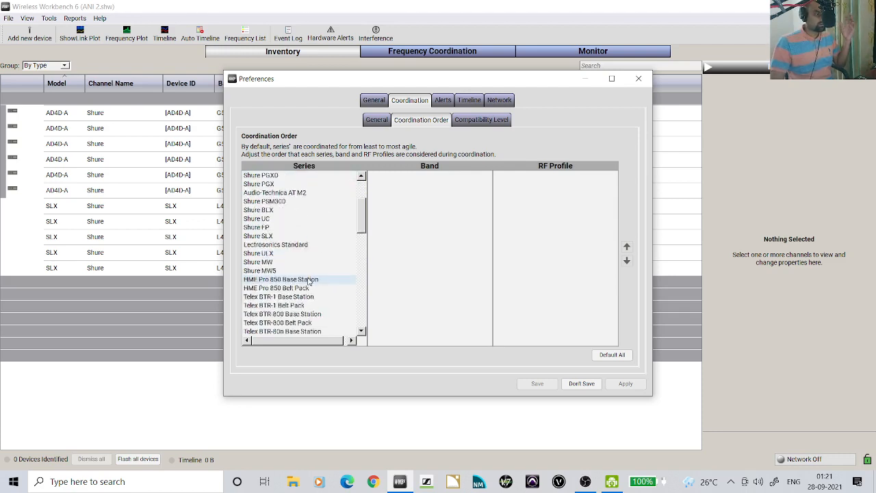
pyautogui.scroll(-15, 310, 281)
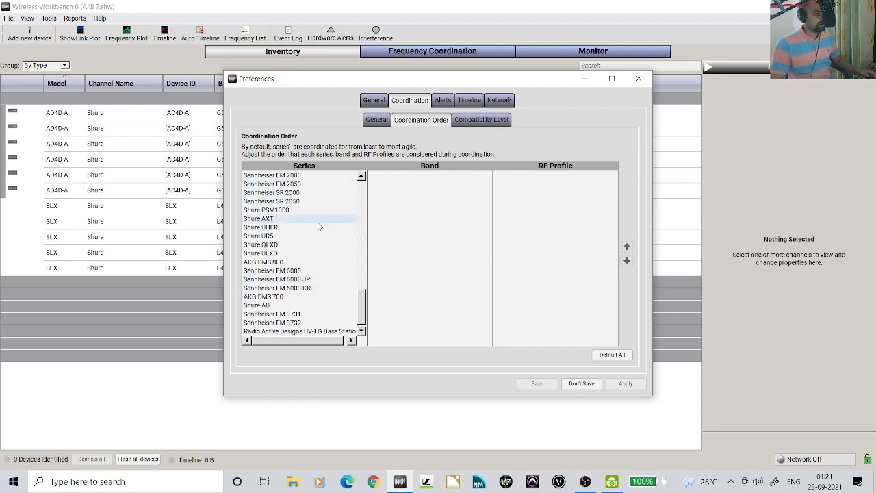
pyautogui.scroll(-1, 318, 226)
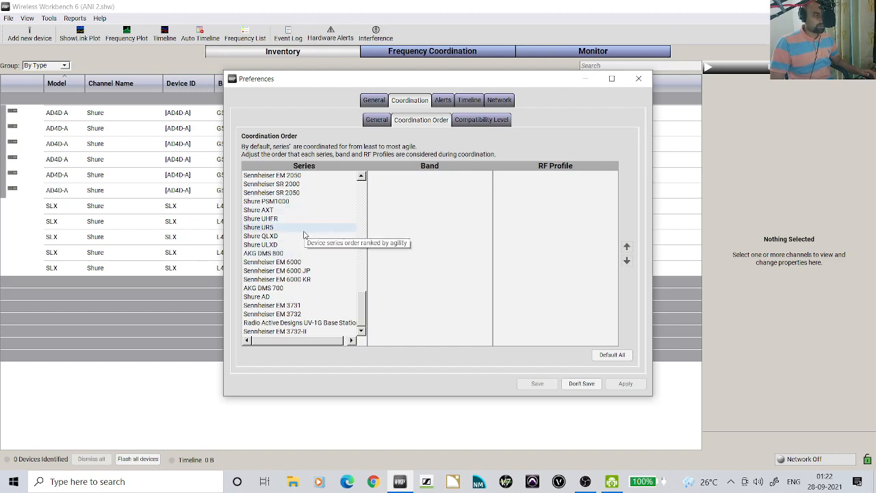
pyautogui.scroll(10, 305, 235)
pyautogui.scroll(1, 305, 235)
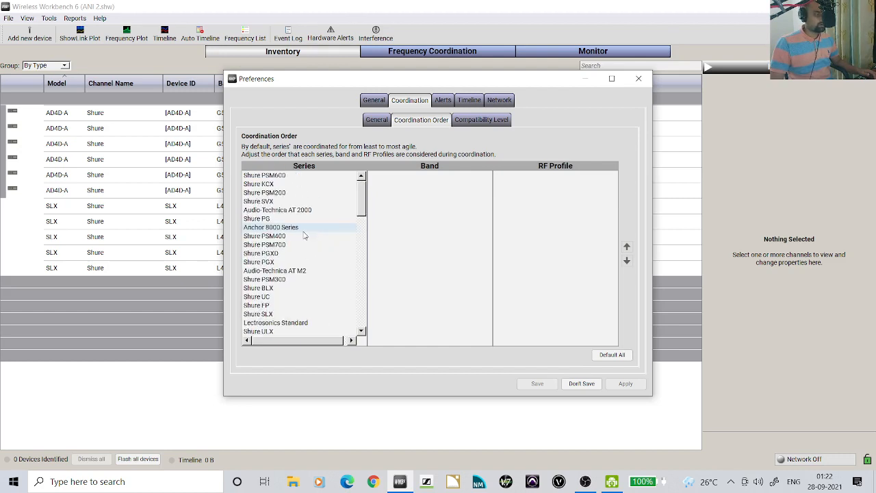
# Step: For the Shure KCX series, rank band P13 ahead of P12 in the coordination order and apply the change
pyautogui.click(299, 183)
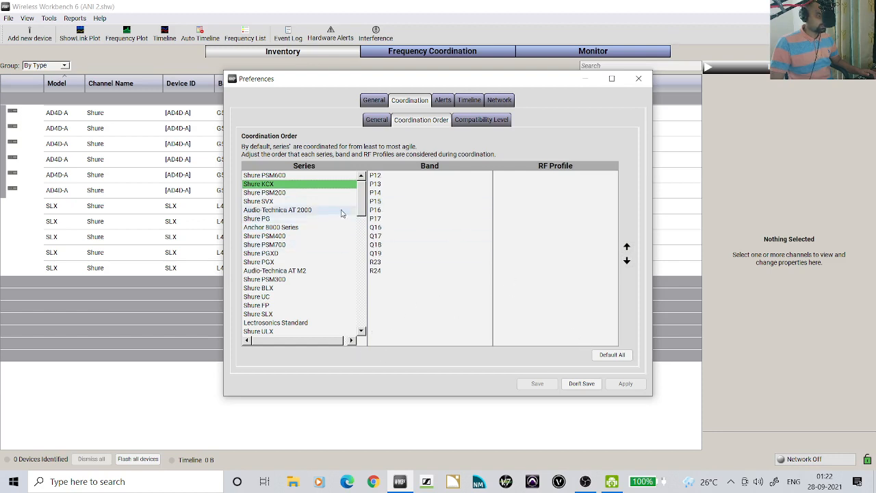
pyautogui.moveTo(309, 185)
pyautogui.mouseDown()
pyautogui.moveTo(310, 177)
pyautogui.moveTo(304, 189)
pyautogui.mouseUp()
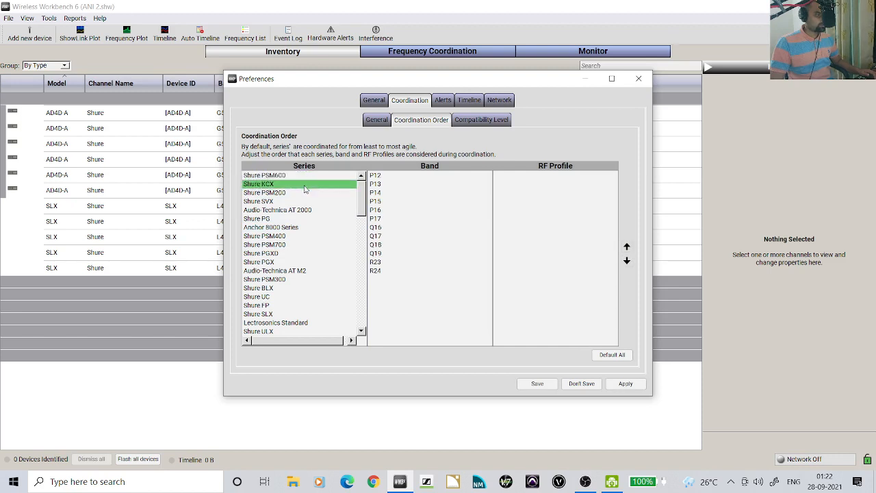
pyautogui.click(385, 190)
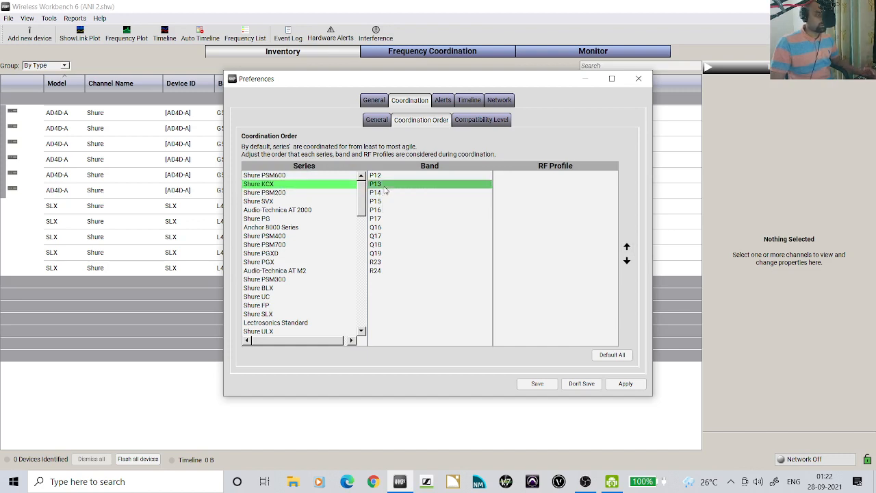
pyautogui.moveTo(384, 190)
pyautogui.mouseDown()
pyautogui.moveTo(387, 177)
pyautogui.moveTo(386, 189)
pyautogui.mouseUp()
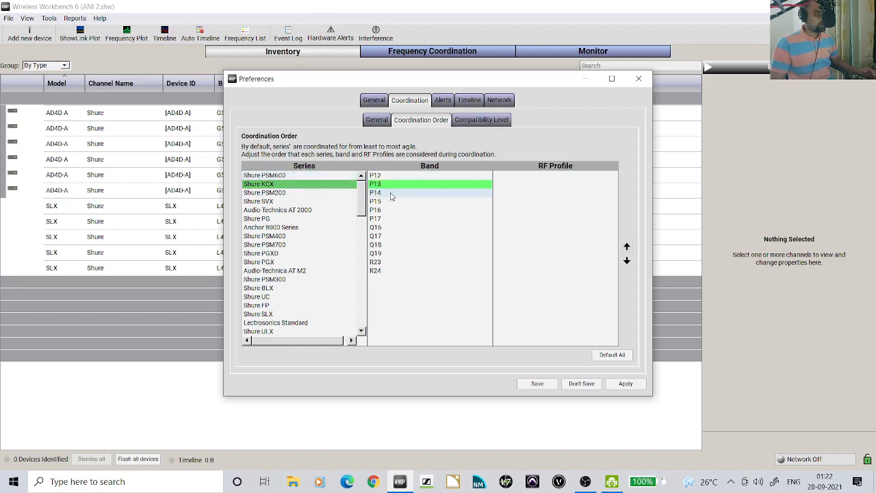
pyautogui.moveTo(397, 190); pyautogui.dragTo(400, 181)
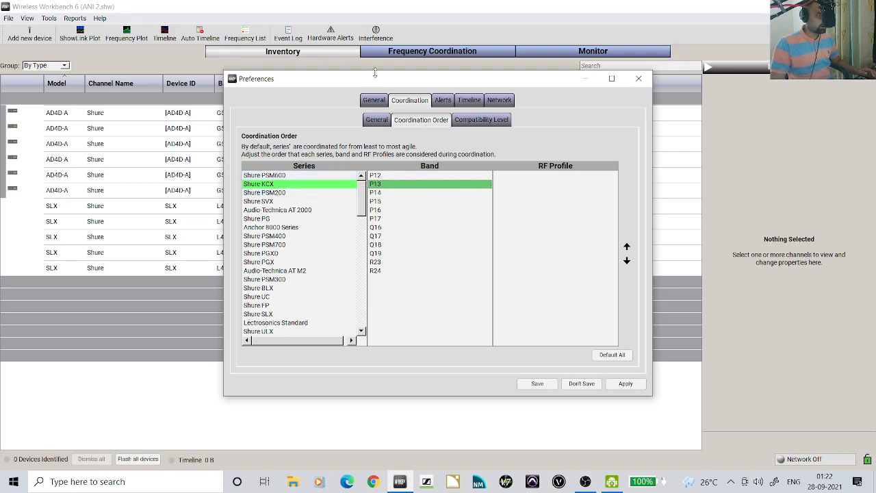
pyautogui.moveTo(375, 72); pyautogui.dragTo(381, 71)
pyautogui.click(413, 48)
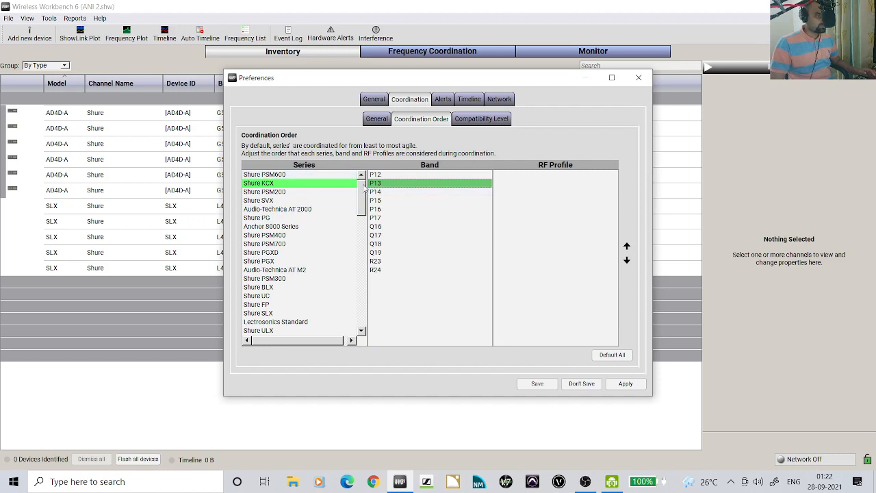
pyautogui.moveTo(381, 185); pyautogui.dragTo(388, 174)
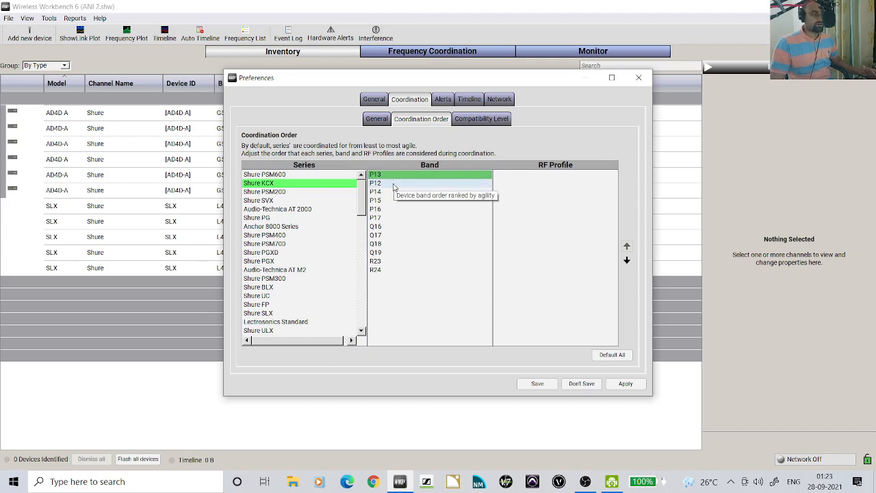
pyautogui.click(621, 384)
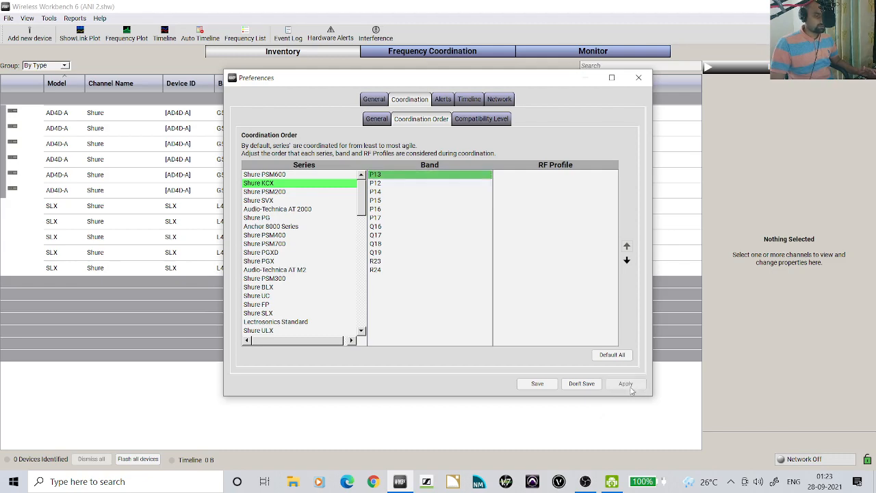
# Step: Reset the entire coordination order to its defaults, then leave the preferences for the Frequency Coordination workspace
pyautogui.click(612, 354)
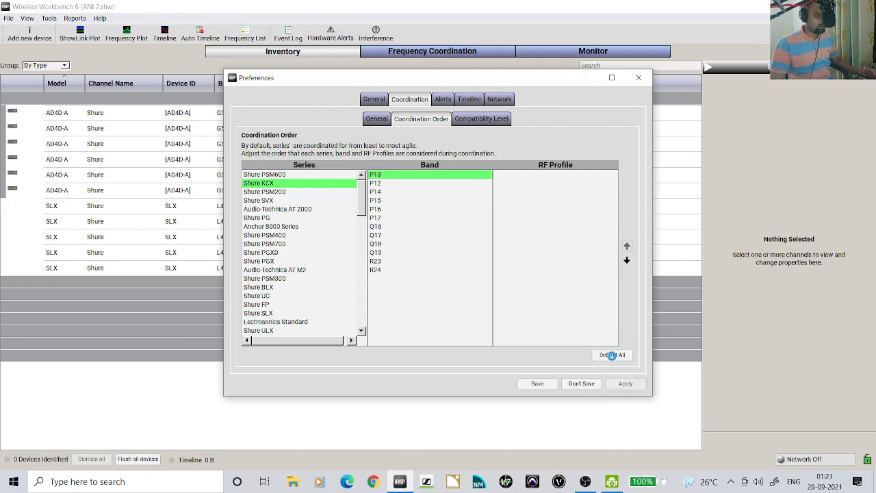
pyautogui.click(639, 77)
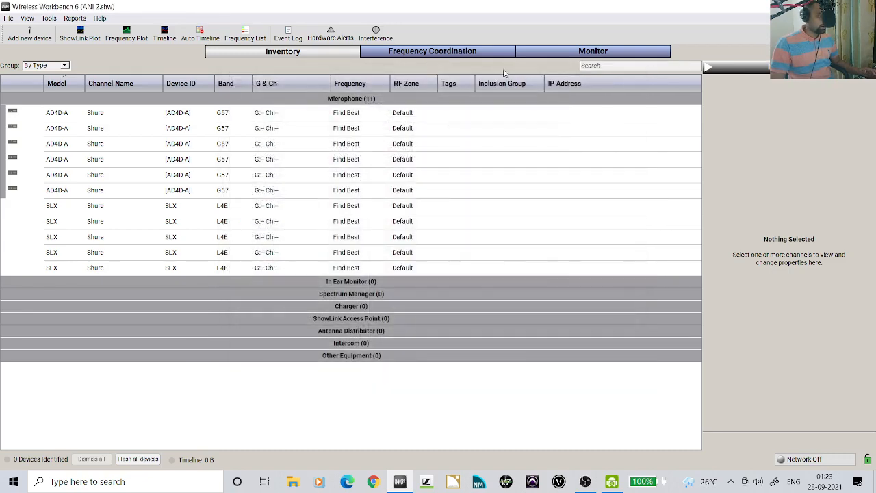
pyautogui.click(432, 52)
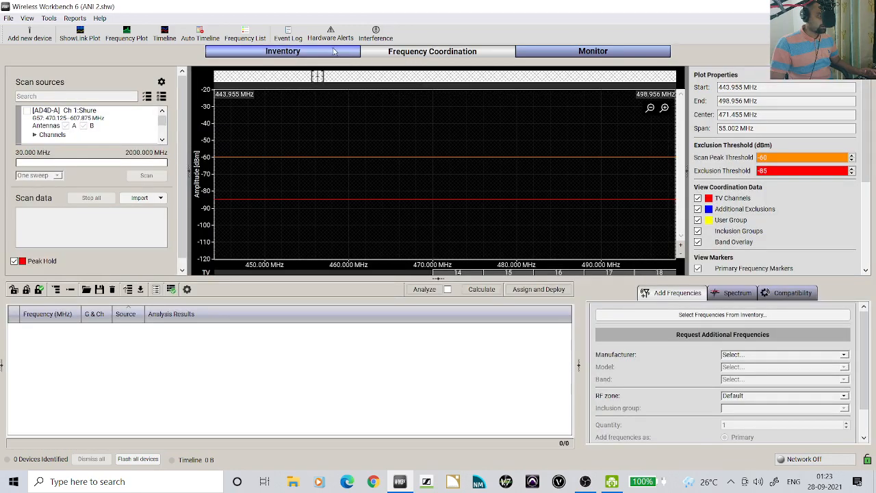
# Step: Add all the inventory frequencies to the coordination workspace and collapse the list to its SLX - L4E and AD - G57 groups
pyautogui.click(655, 317)
pyautogui.click(570, 209)
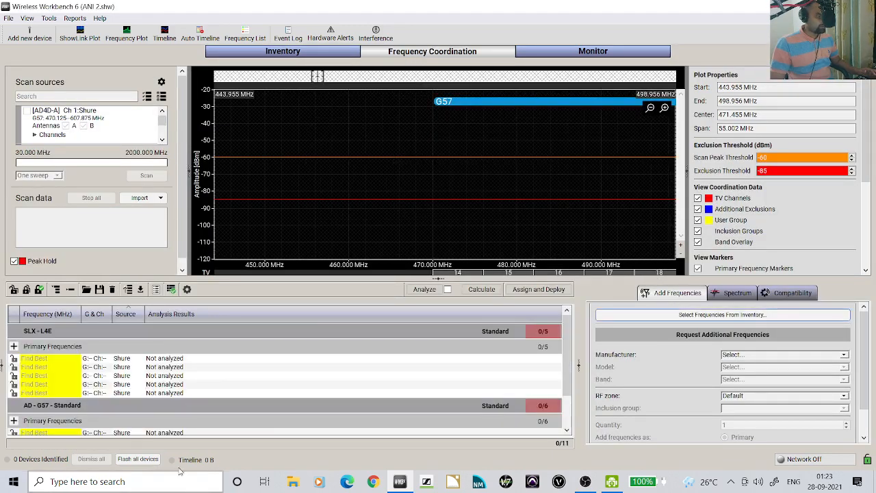
pyautogui.rightClick(91, 337)
pyautogui.click(233, 328)
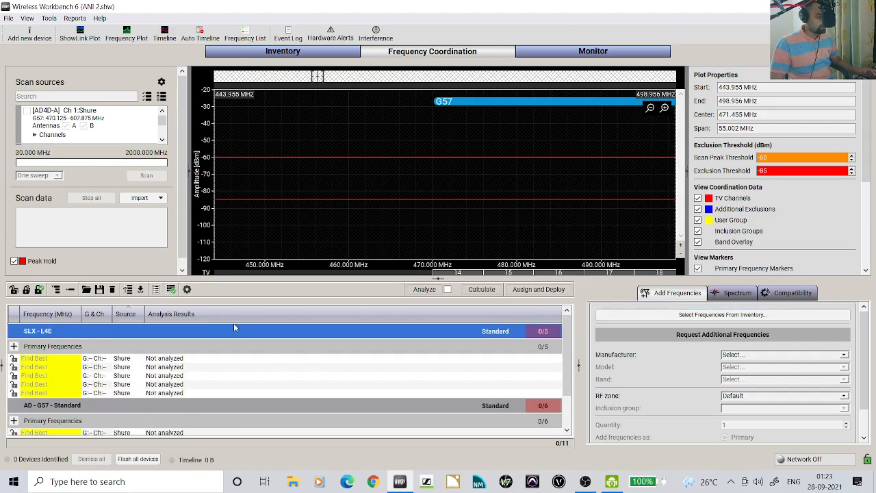
pyautogui.scroll(-2, 205, 374)
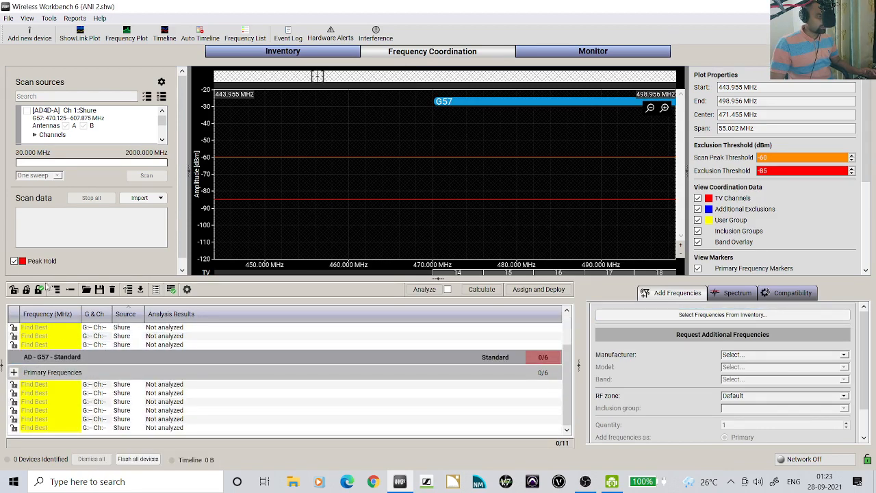
pyautogui.click(70, 290)
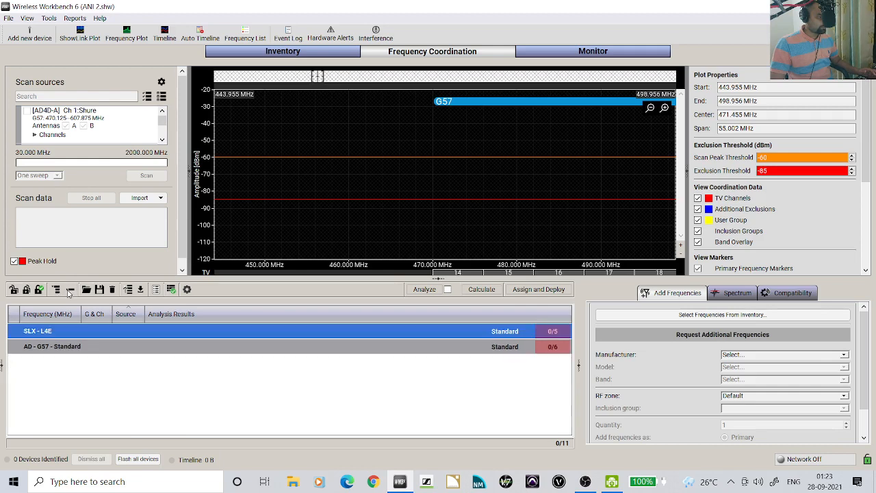
# Step: Examine the channel spacing and filter details of the SLX - L4E and AD - G57 groups to compare their agility
pyautogui.moveTo(162, 346); pyautogui.dragTo(162, 336)
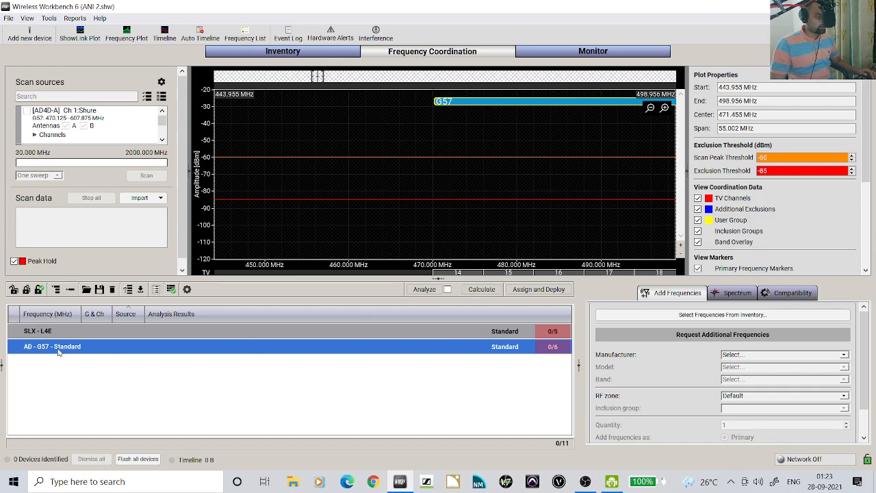
pyautogui.click(40, 333)
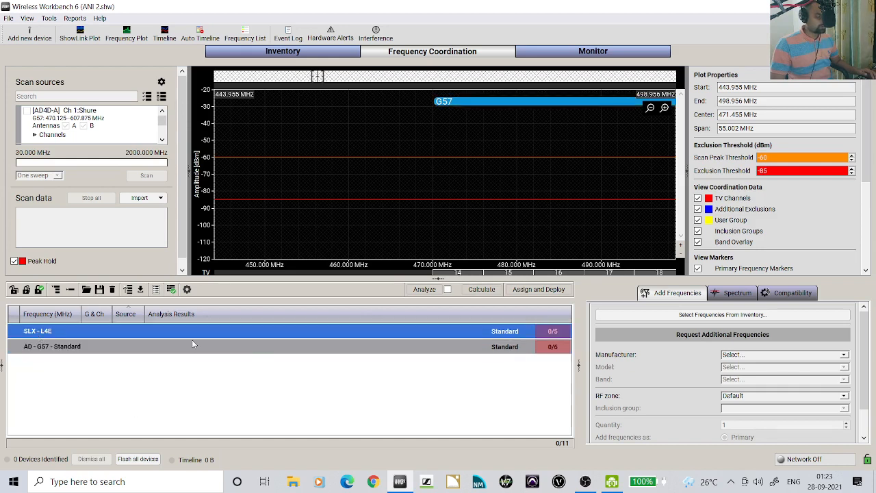
pyautogui.moveTo(209, 330)
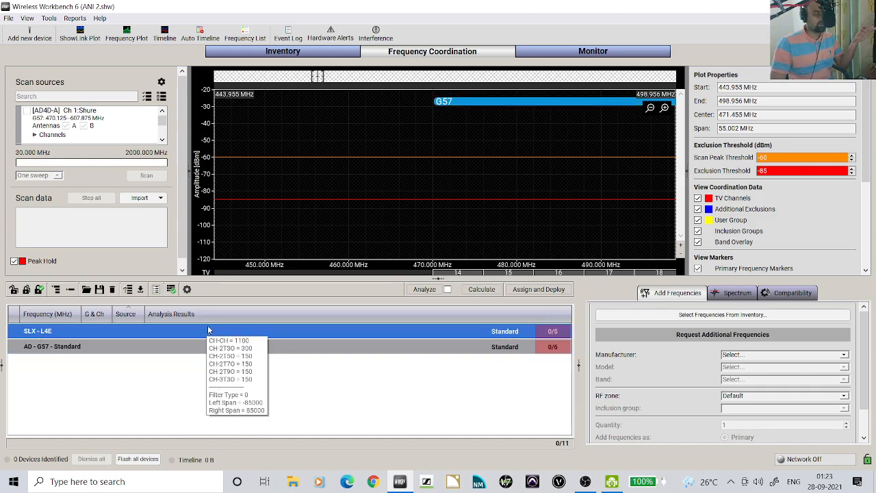
pyautogui.click(137, 371)
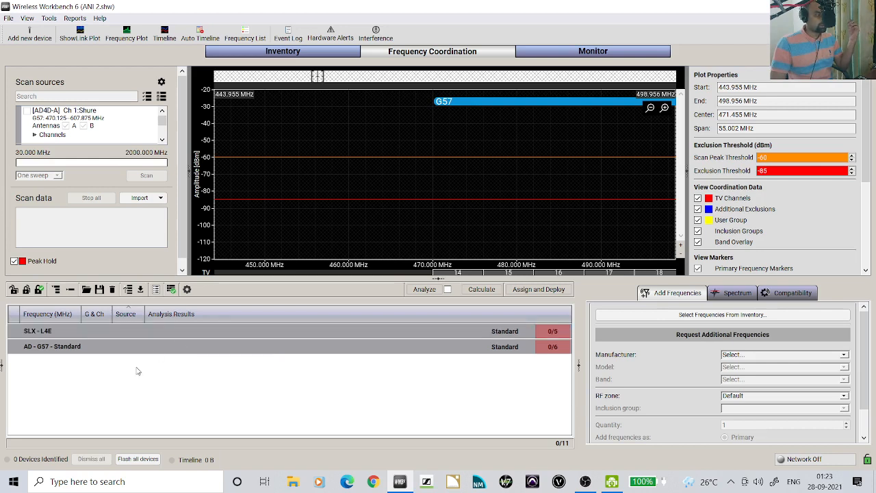
pyautogui.click(72, 347)
pyautogui.click(85, 331)
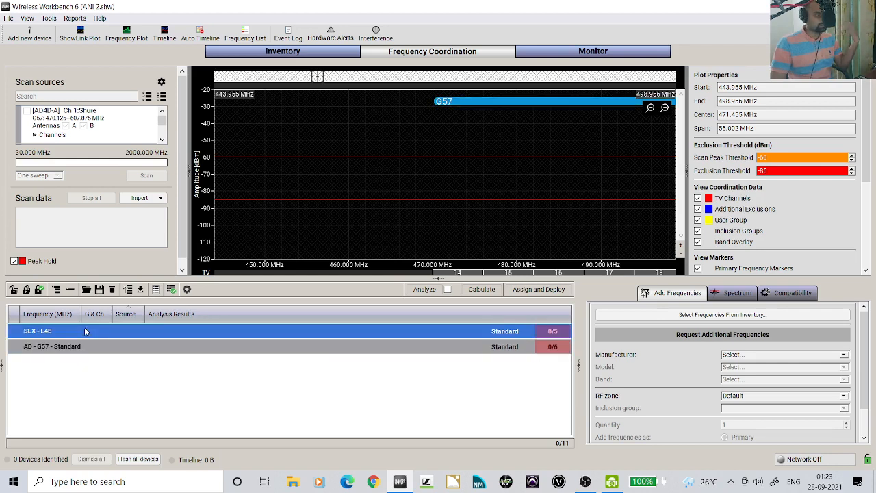
pyautogui.moveTo(86, 331)
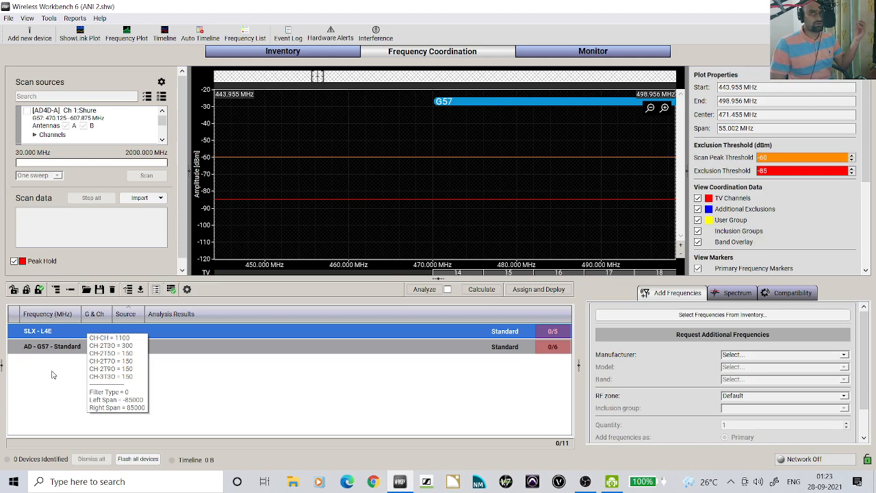
pyautogui.click(54, 349)
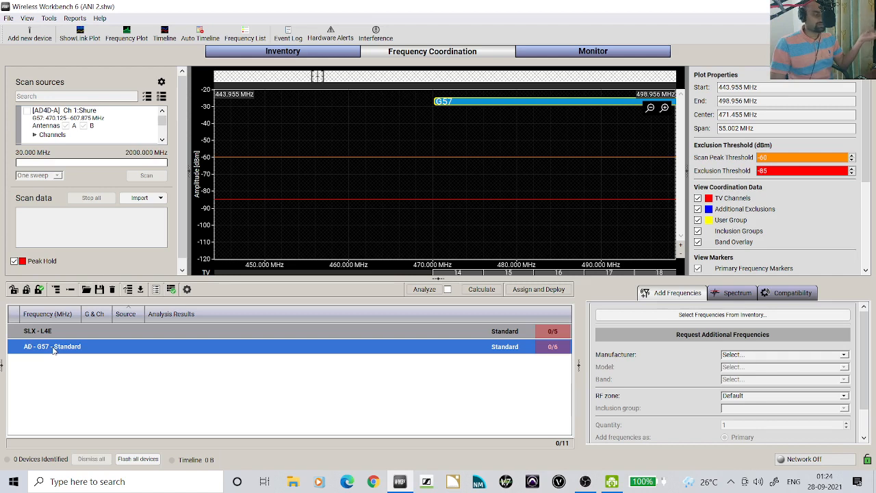
pyautogui.click(57, 334)
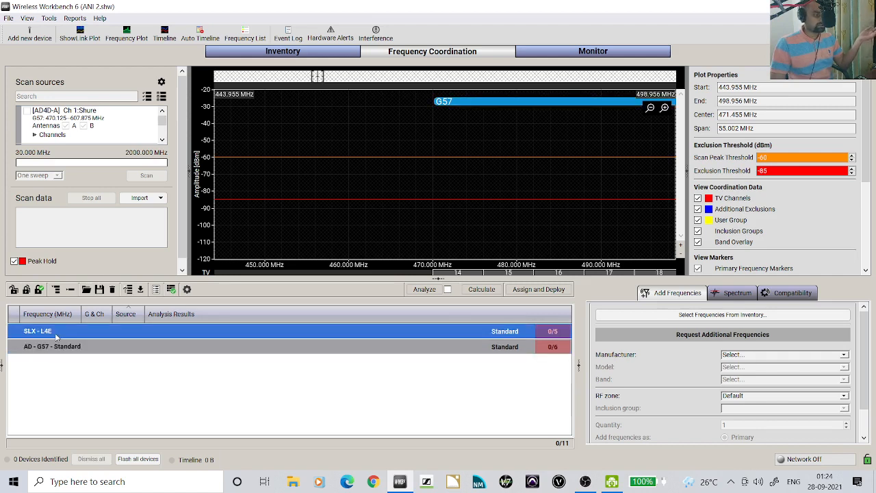
pyautogui.moveTo(54, 353)
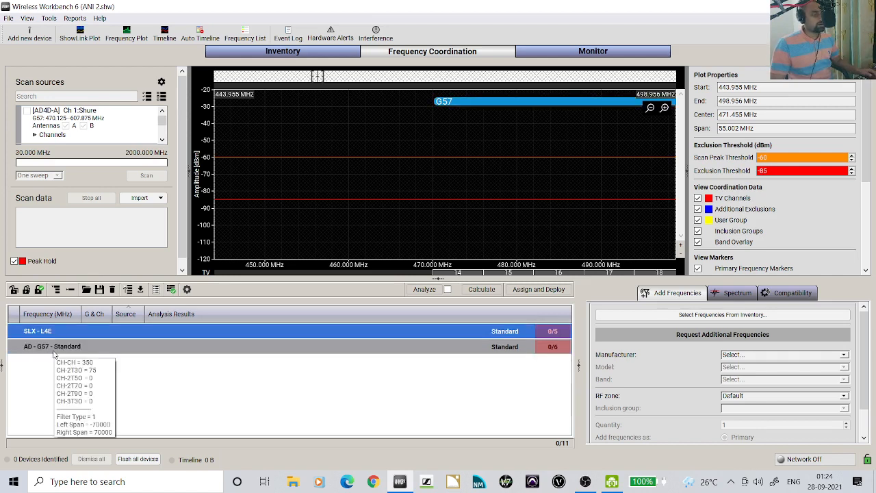
# Step: Move the AD - G57 group above SLX - L4E in the coordination list and check the SLX spacing details
pyautogui.click(47, 350)
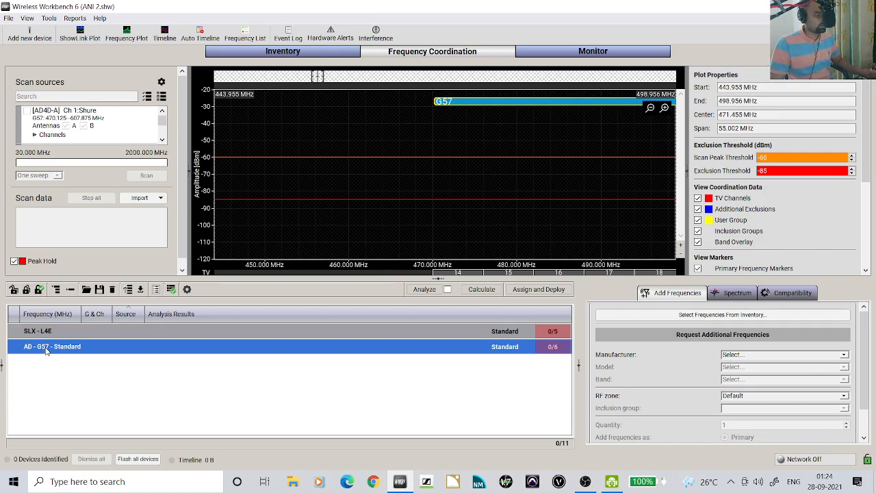
pyautogui.moveTo(46, 347); pyautogui.dragTo(52, 332)
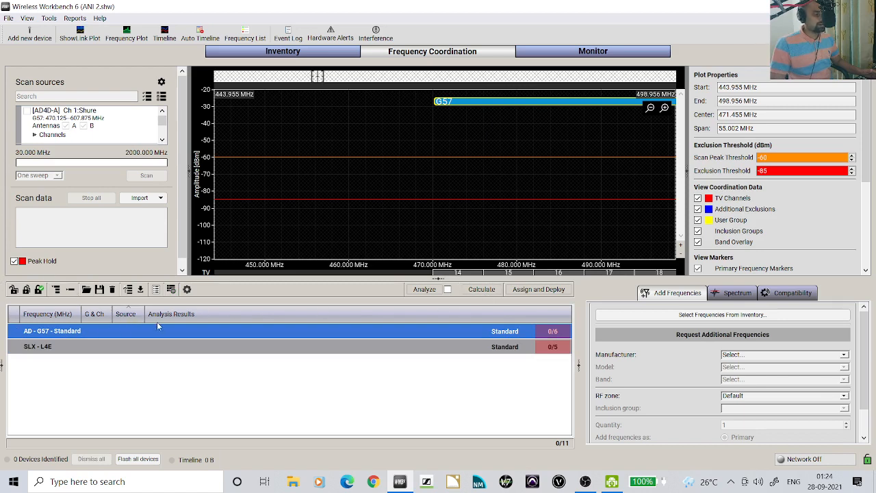
pyautogui.moveTo(109, 348)
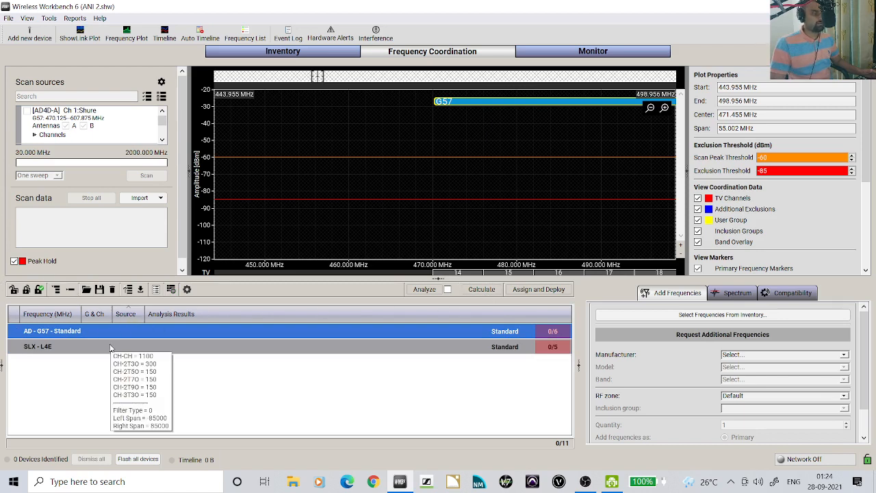
# Step: Return the AD - G57 group to its place below SLX - L4E in the coordination list
pyautogui.moveTo(91, 335); pyautogui.dragTo(85, 365)
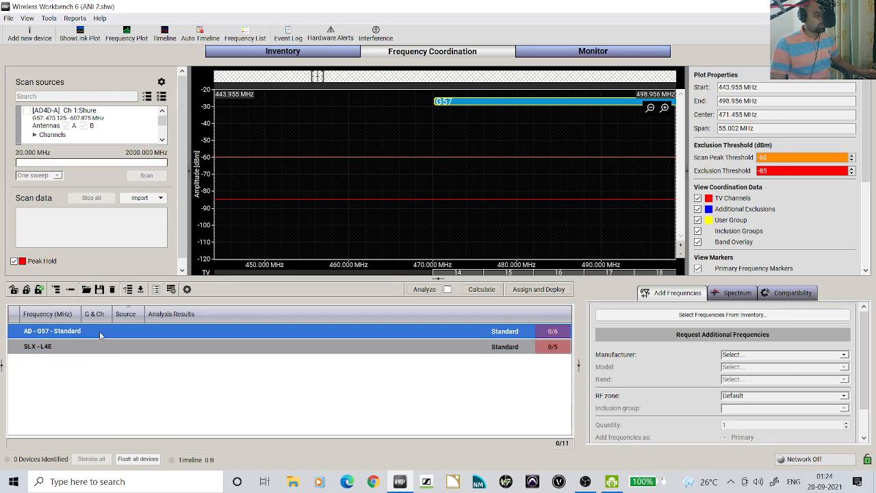
pyautogui.moveTo(99, 335)
pyautogui.mouseDown()
pyautogui.moveTo(103, 368)
pyautogui.moveTo(109, 343)
pyautogui.mouseUp()
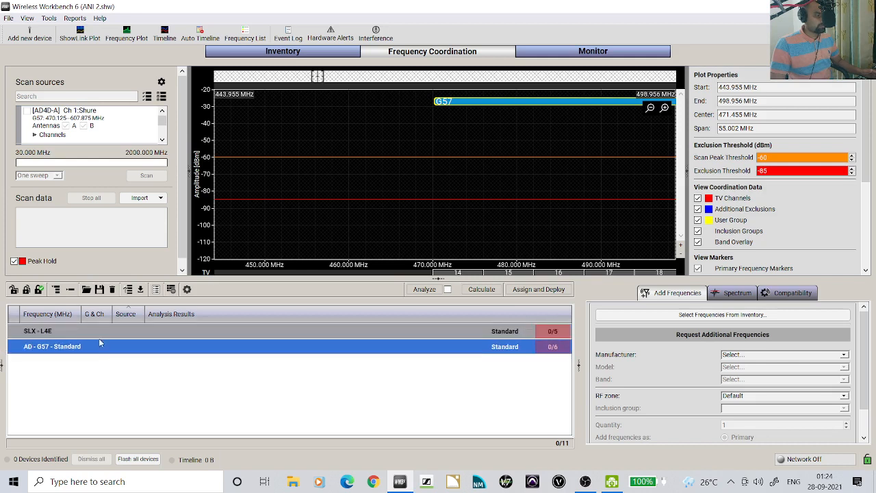
pyautogui.click(120, 376)
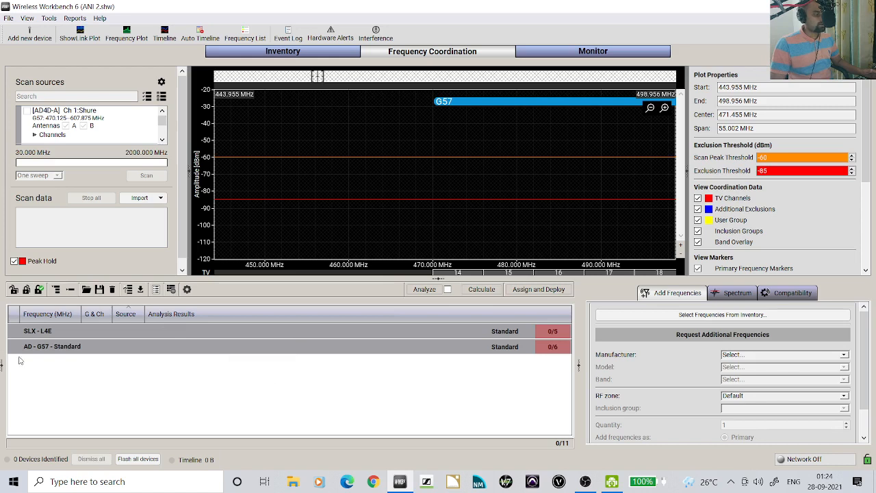
# Step: Calculate compatible frequencies with SLX - L4E coordinated first and show both bands' results together in the plot
pyautogui.click(482, 290)
pyautogui.scroll(-5, 539, 233)
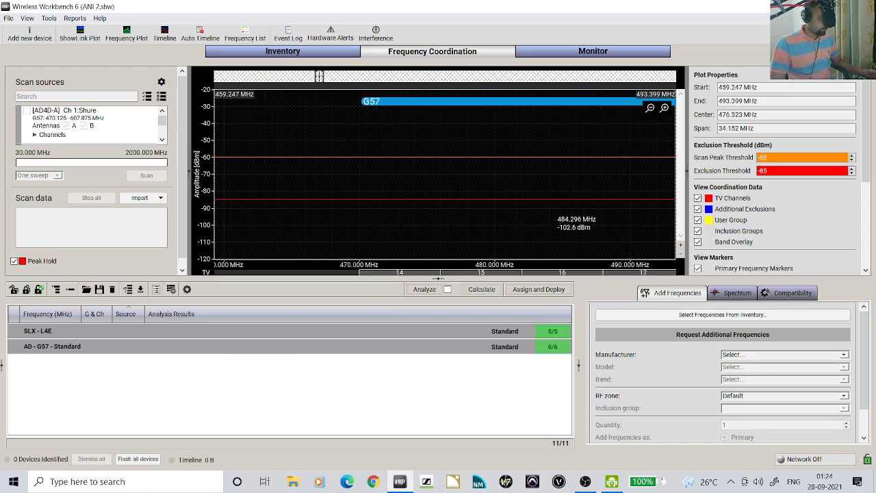
pyautogui.scroll(-7, 539, 236)
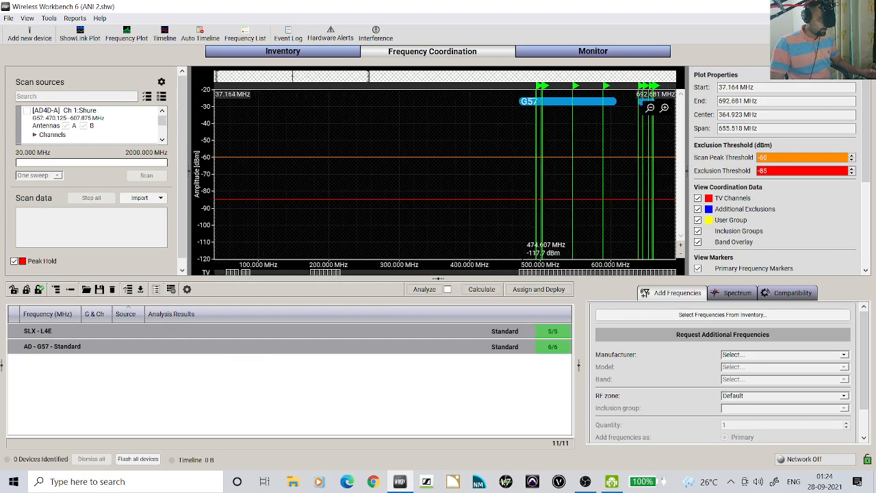
pyautogui.moveTo(315, 81); pyautogui.dragTo(379, 80)
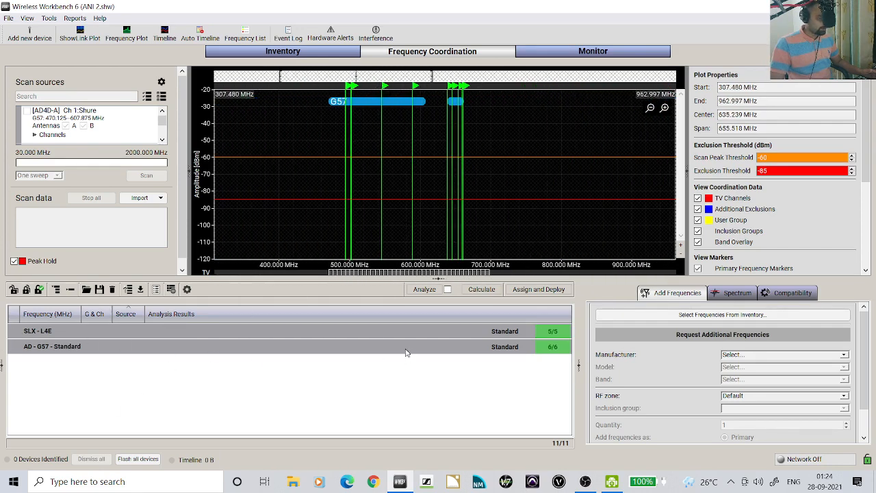
# Step: Move the SLX - L4E group below AD - G57 and recalculate the frequencies in this order
pyautogui.moveTo(548, 349)
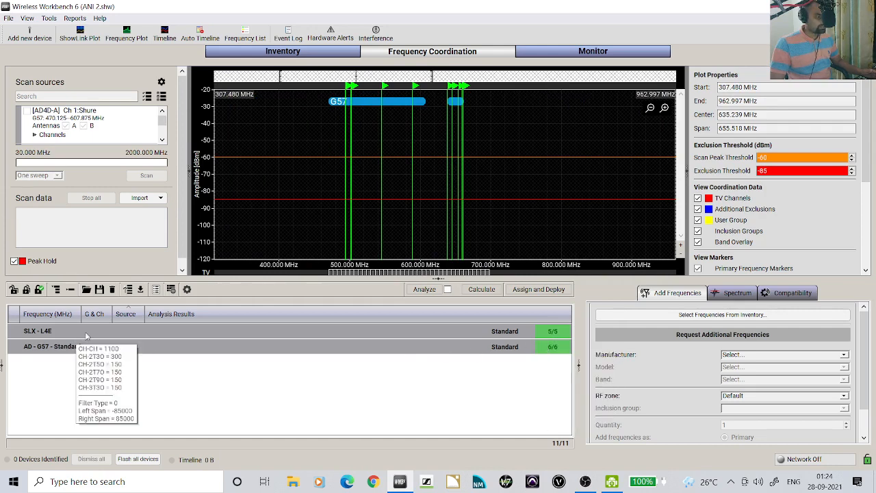
pyautogui.moveTo(87, 335); pyautogui.dragTo(110, 347)
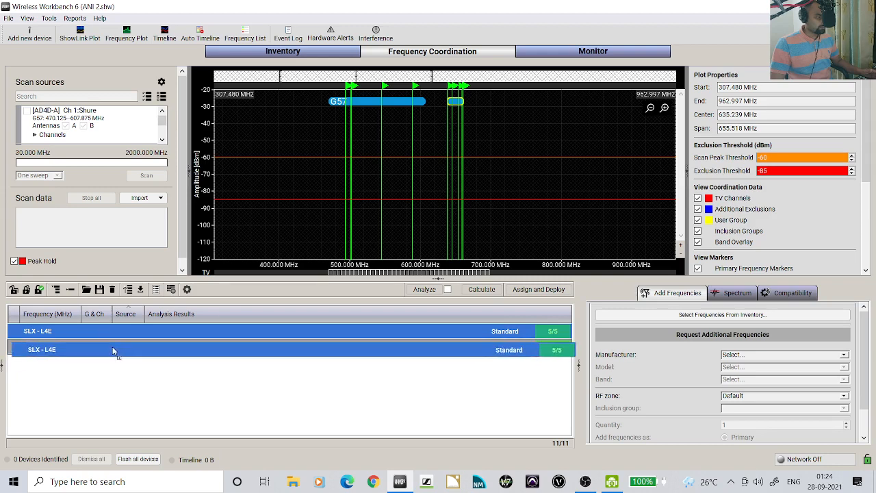
pyautogui.click(495, 291)
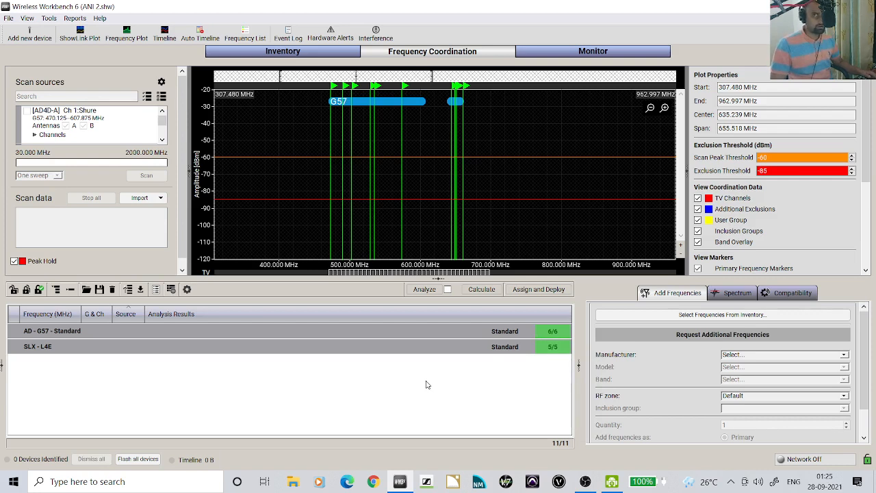
# Step: Open the Coordination Order settings in the application preferences and reset the whole order to its defaults
pyautogui.click(49, 20)
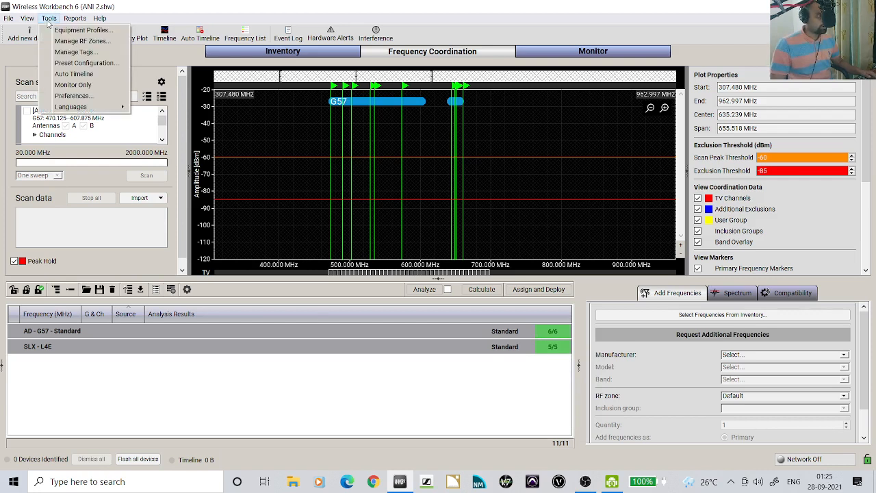
pyautogui.click(75, 97)
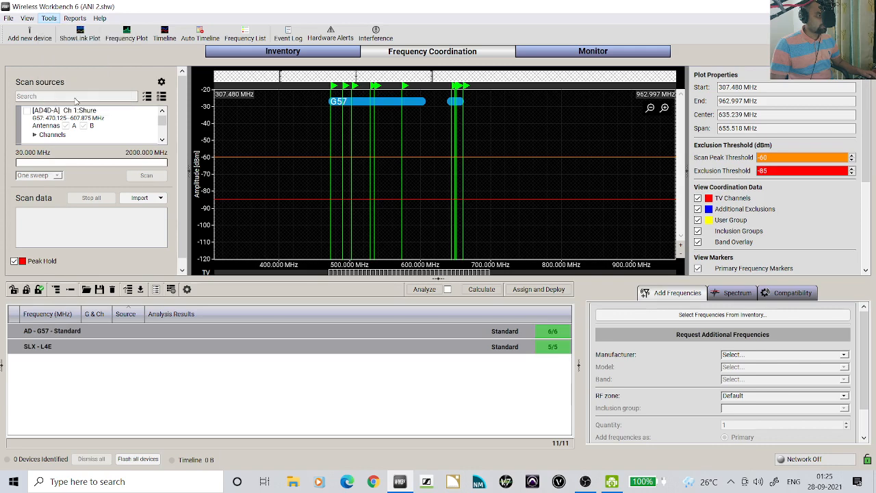
pyautogui.click(411, 101)
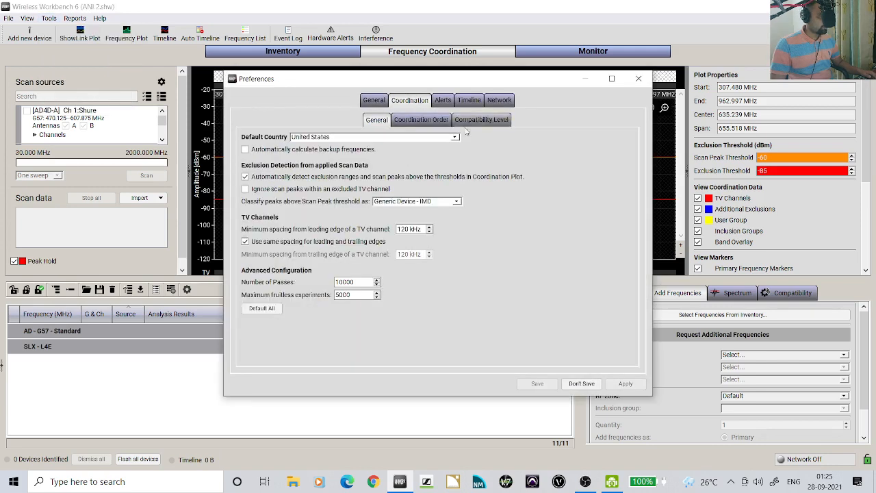
pyautogui.click(420, 120)
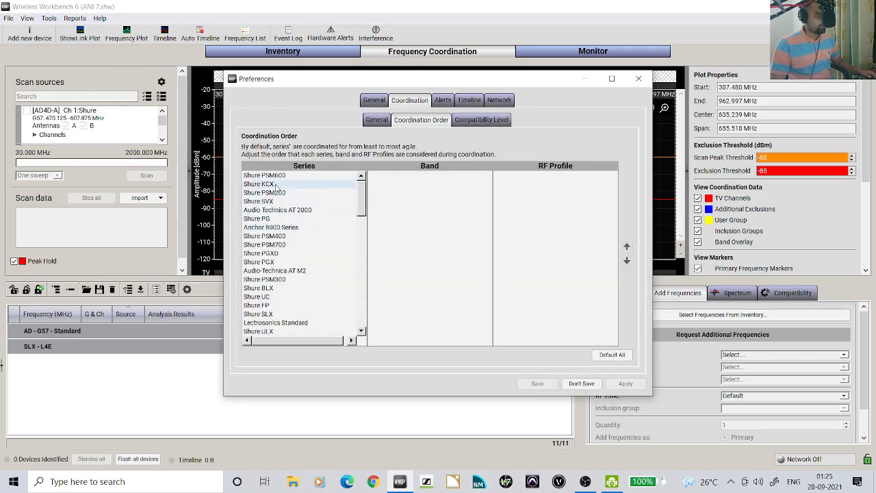
pyautogui.click(625, 359)
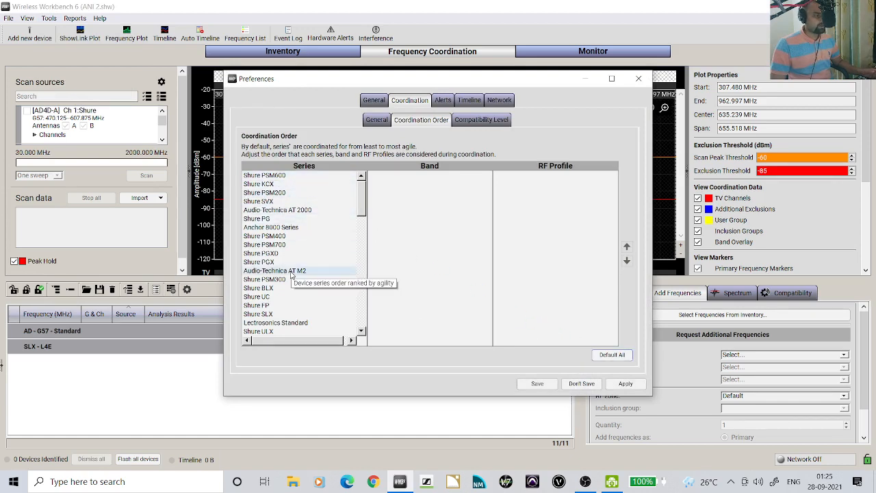
# Step: Examine the default device series ranking from least to most agile and leave the preferences without saving
pyautogui.scroll(-6, 291, 274)
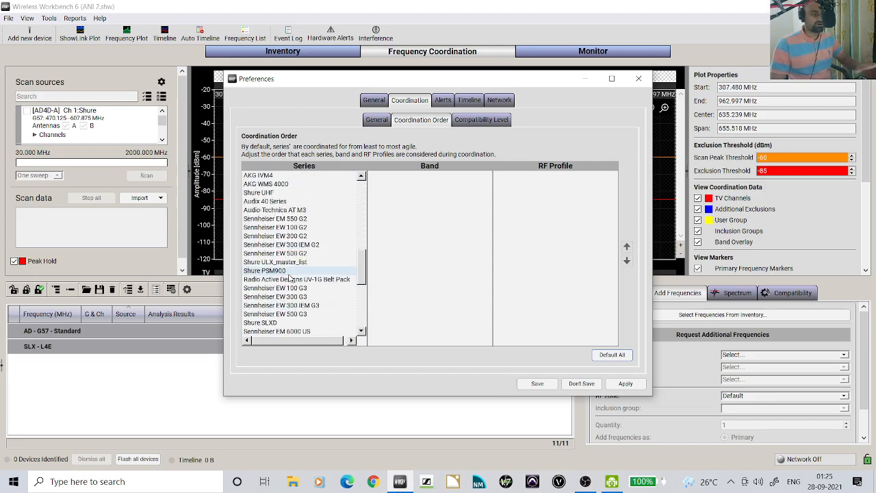
pyautogui.scroll(-7, 288, 281)
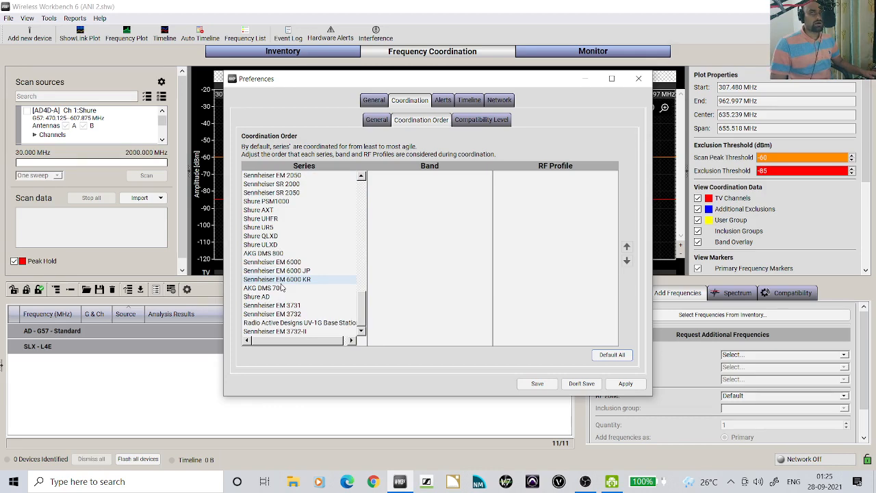
pyautogui.scroll(10, 281, 288)
pyautogui.scroll(4, 280, 288)
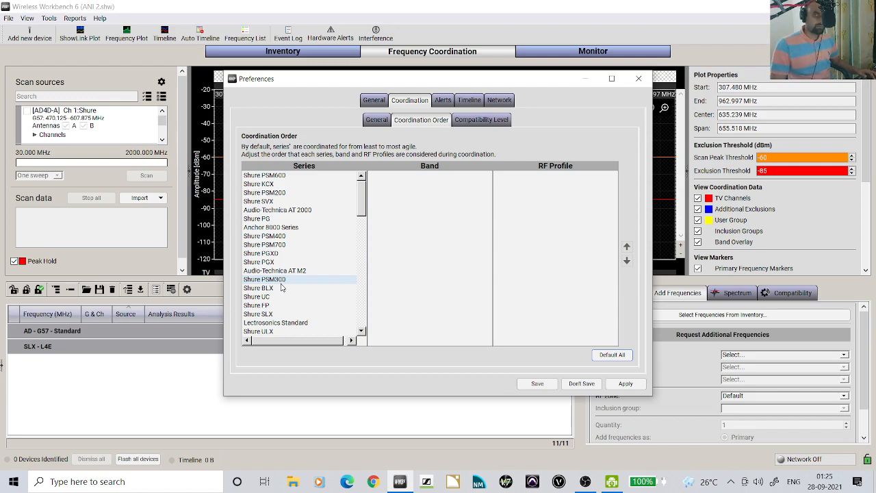
pyautogui.click(597, 384)
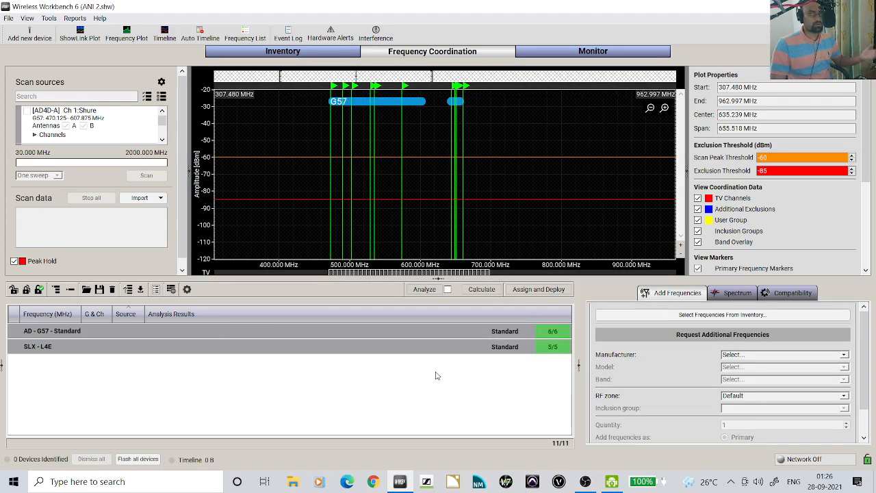